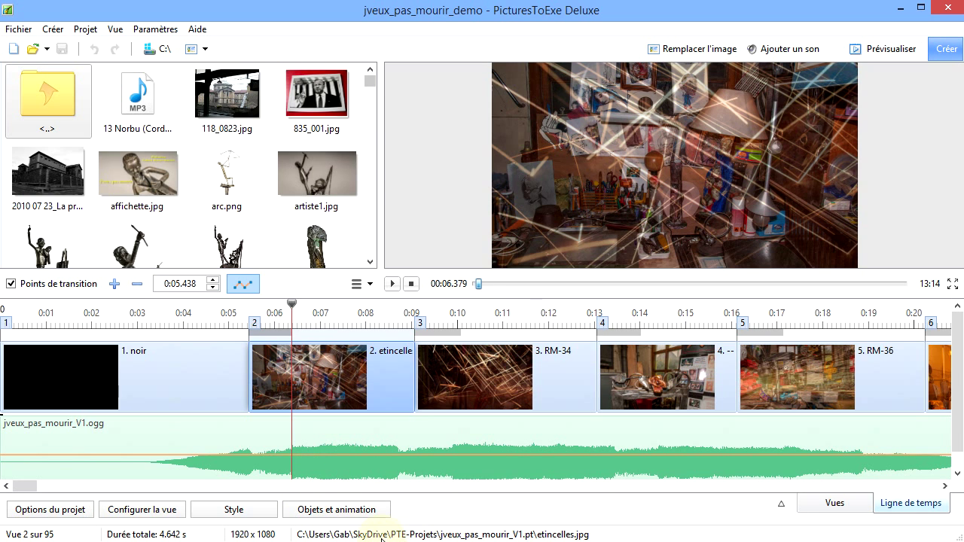
In the project options' defaults, enter légende1 as the default slide caption and apply it to all slides
left_click(61, 510)
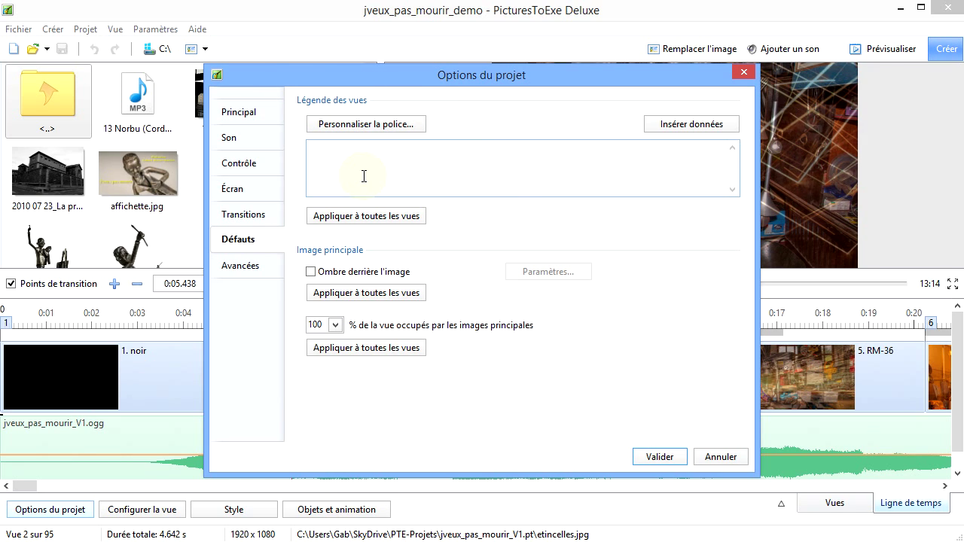
left_click(316, 148)
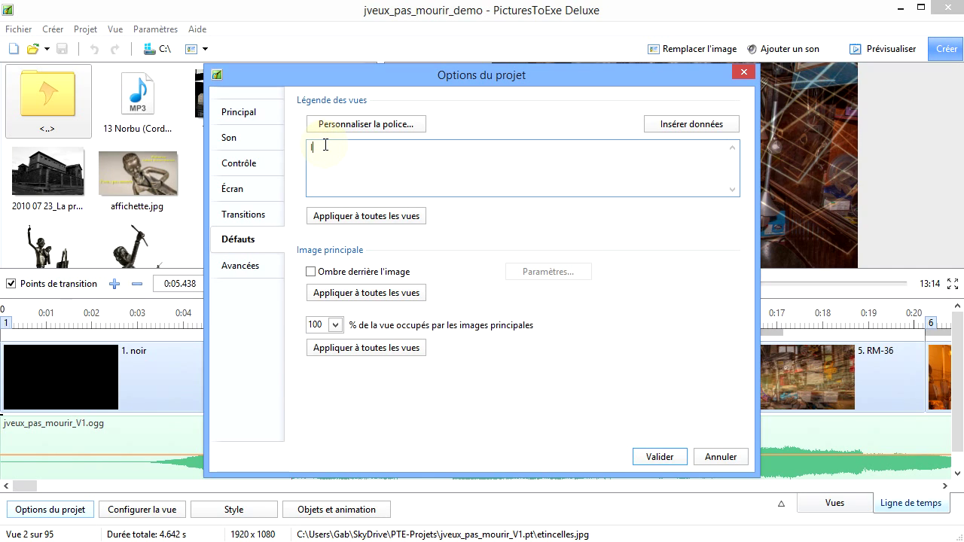
type("légende1")
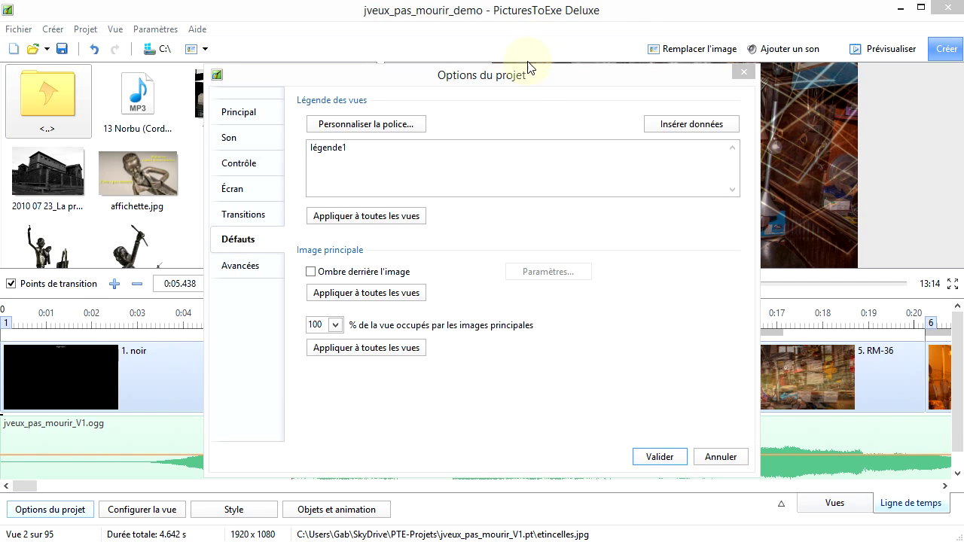
left_click(528, 73)
left_click(359, 162)
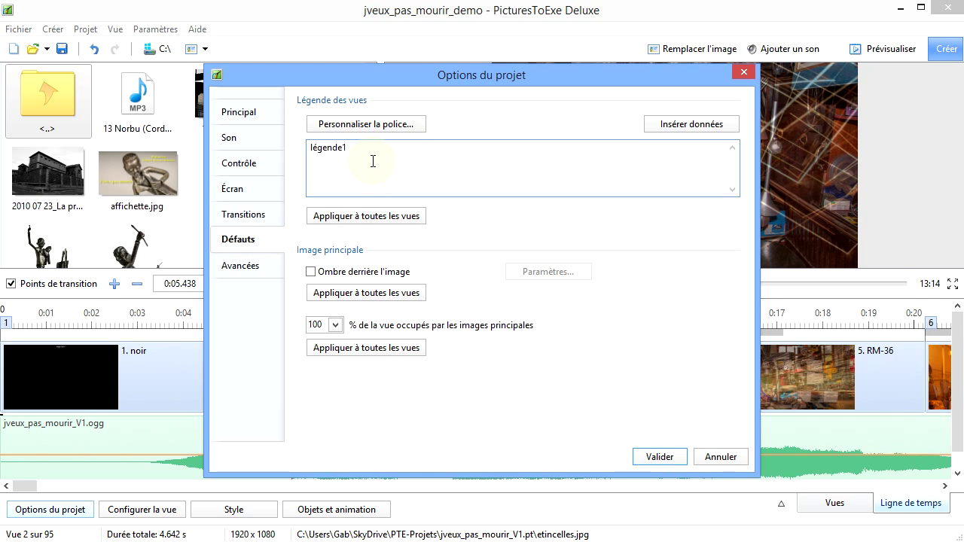
left_click(325, 217)
Replace the default caption text with the slide number variable <%SlideIndex%>, with no blank line above it
left_click_drag(370, 150, 301, 155)
key("Delete")
left_click(713, 128)
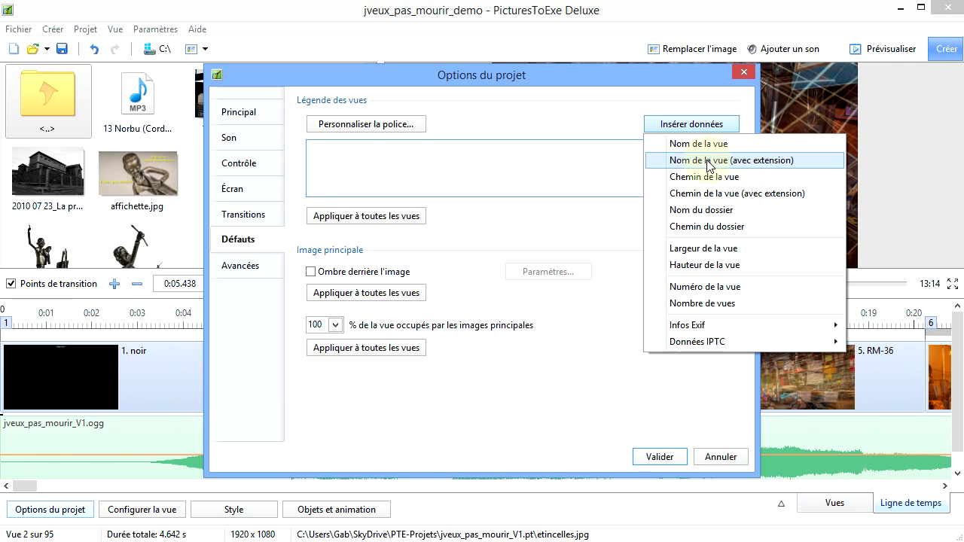
left_click(770, 169)
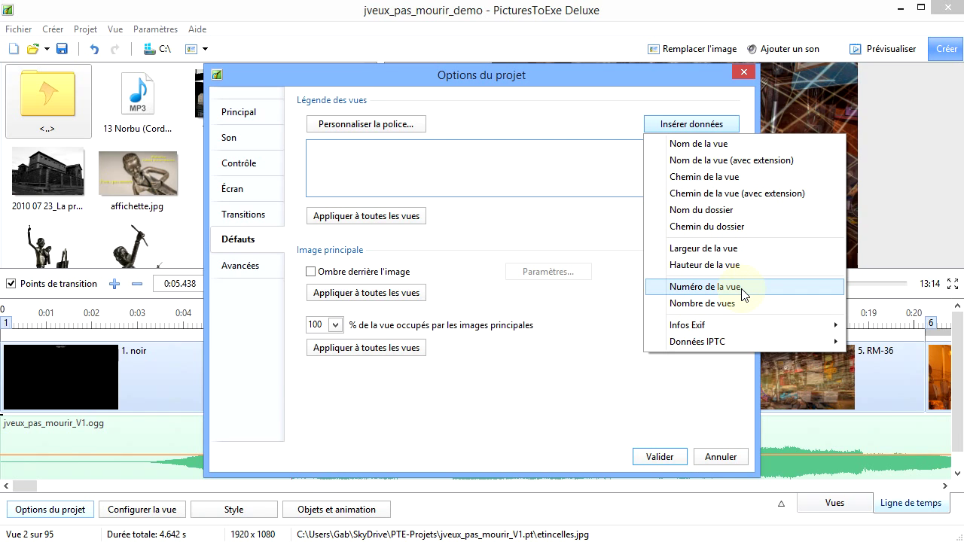
mouse_move(728, 340)
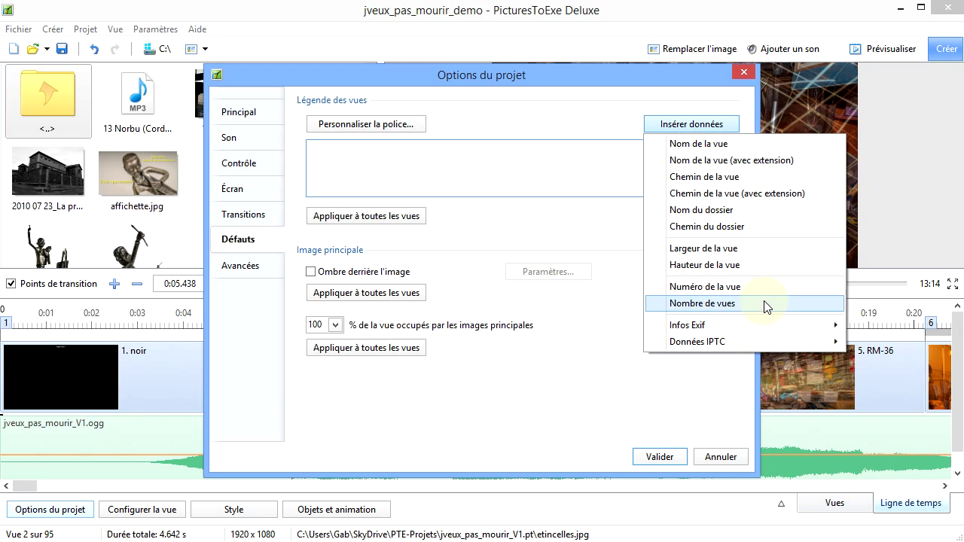
left_click(721, 289)
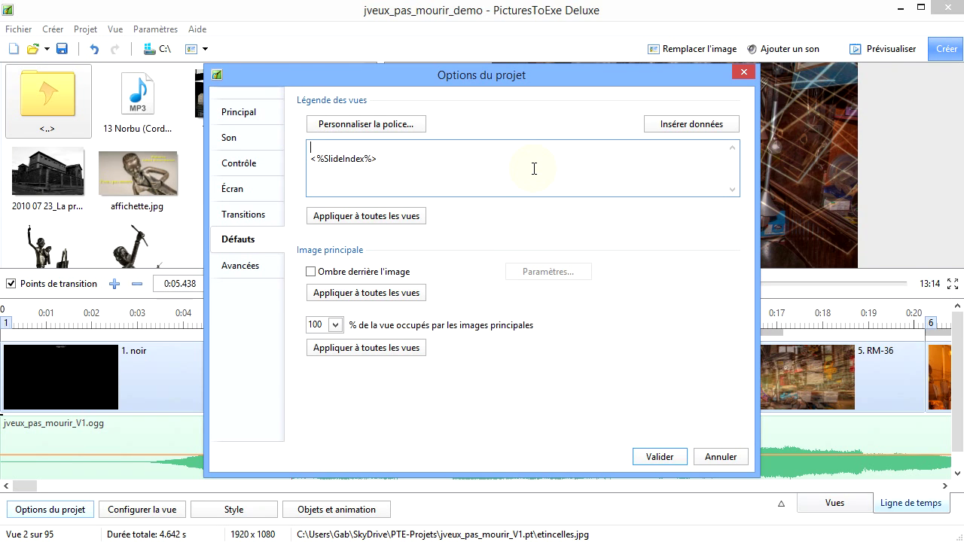
key("Delete")
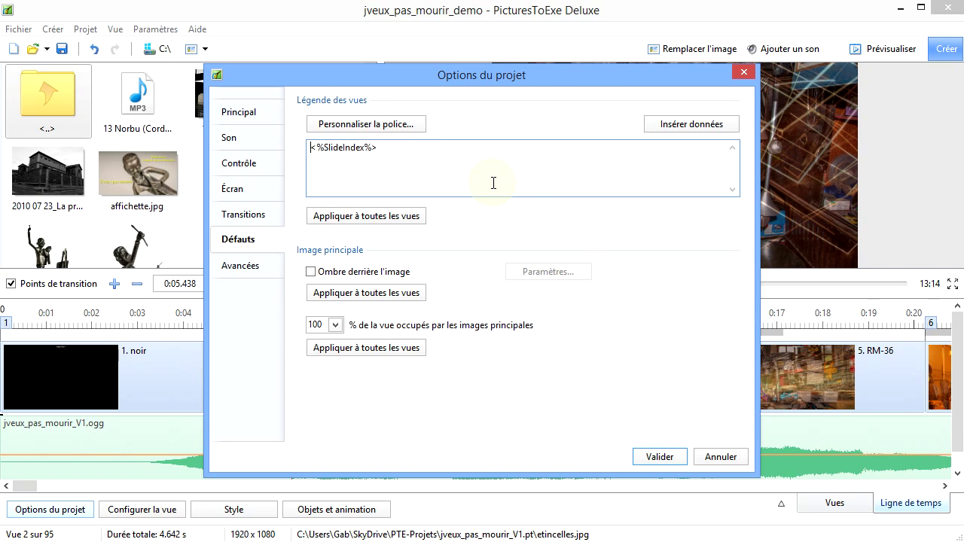
Customize the default caption font by choosing Arial and turning on bold
left_click(395, 127)
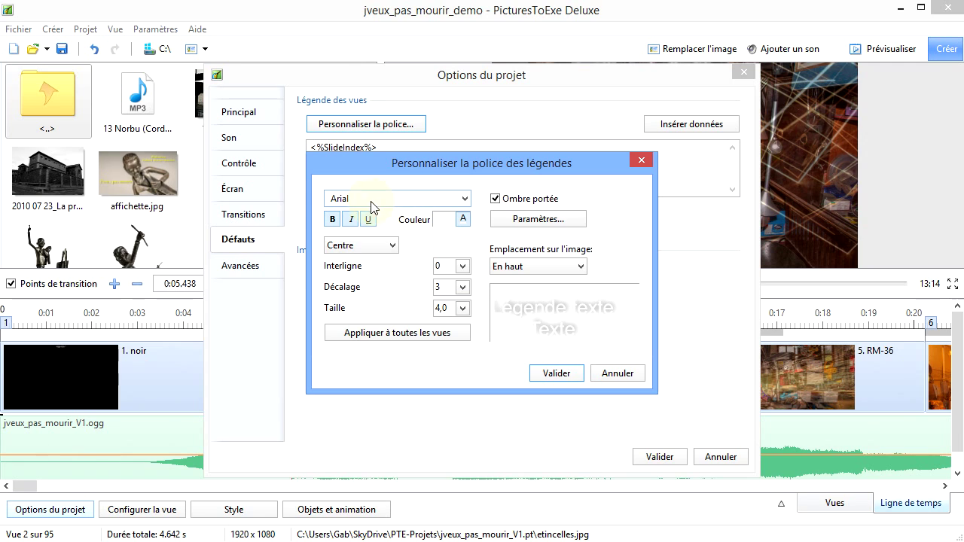
left_click(464, 199)
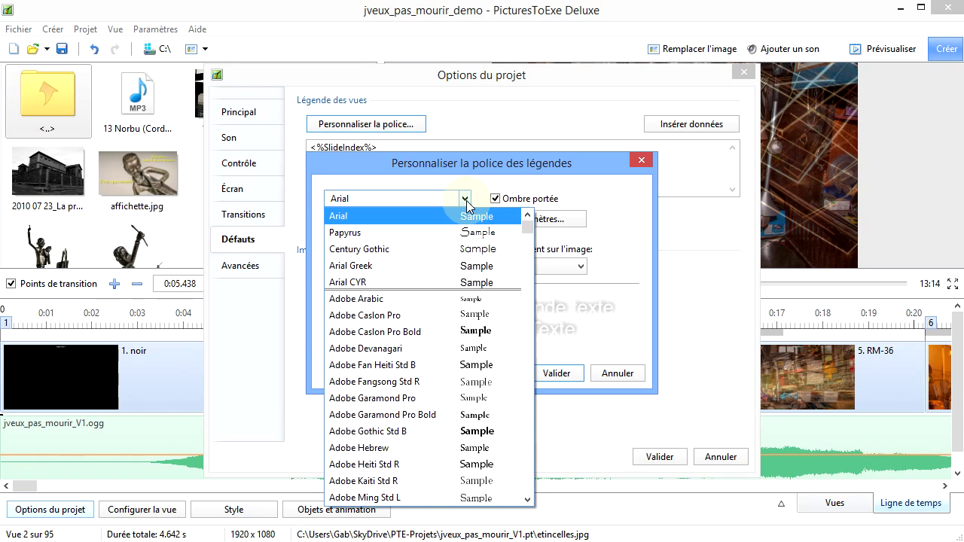
left_click(398, 215)
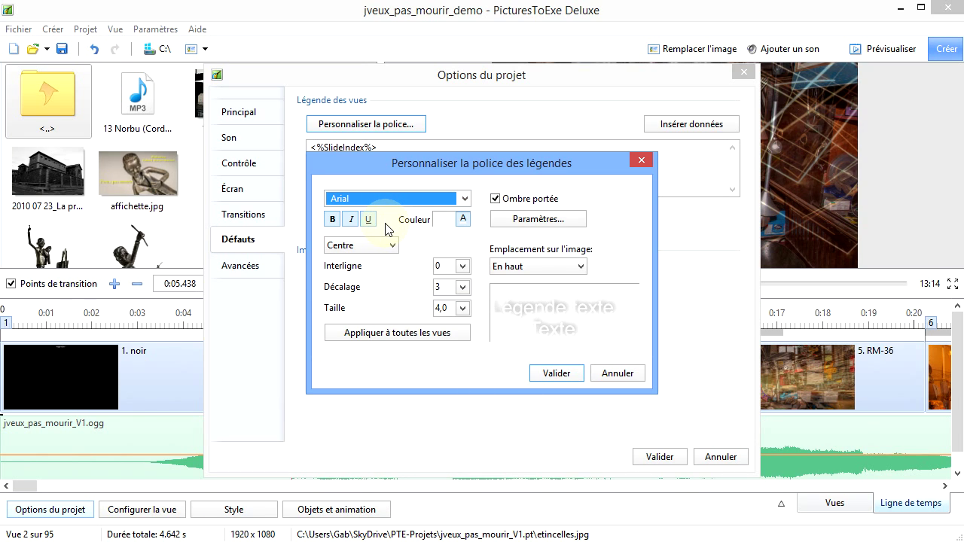
left_click(333, 222)
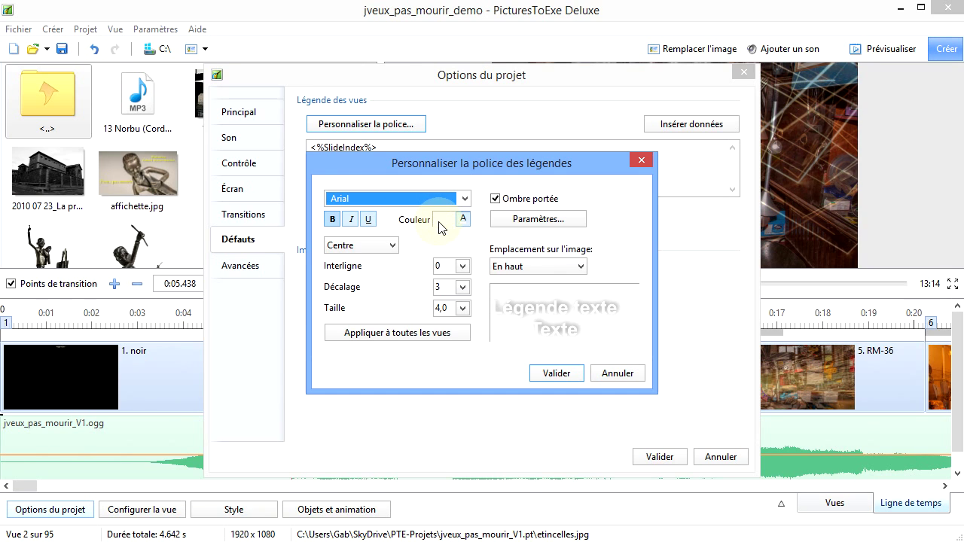
Review the caption's drop shadow parameters without changing them, choose En haut as the placement on the image, and validate the font settings
left_click(543, 221)
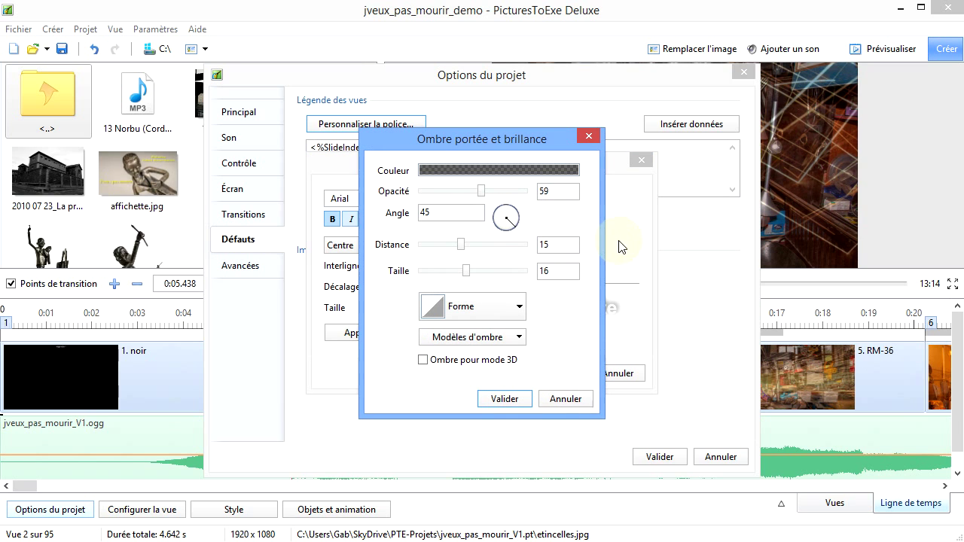
left_click(572, 405)
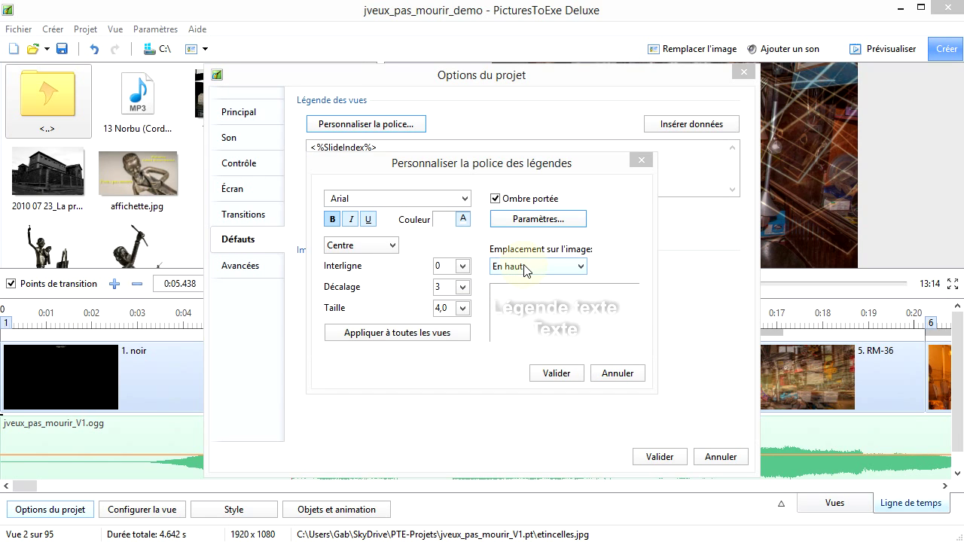
left_click(580, 267)
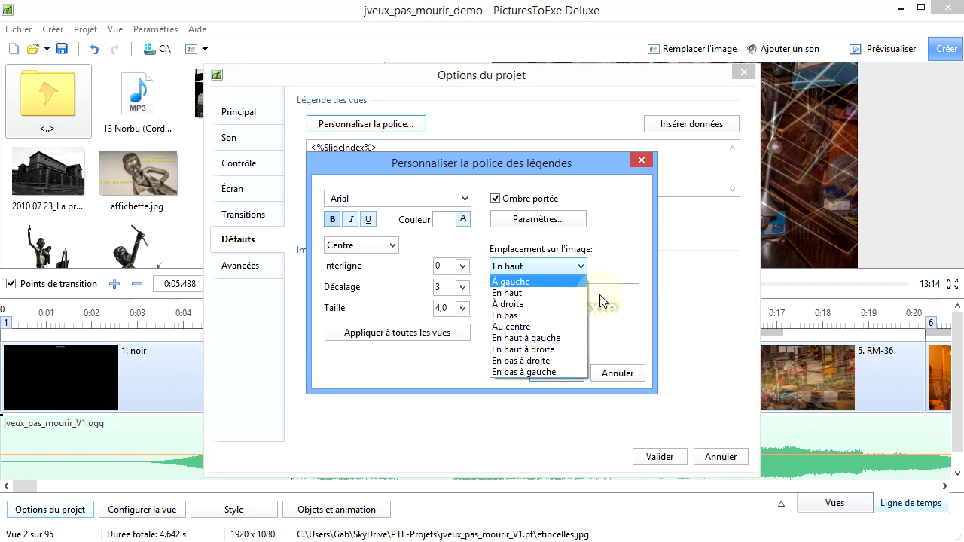
left_click(542, 296)
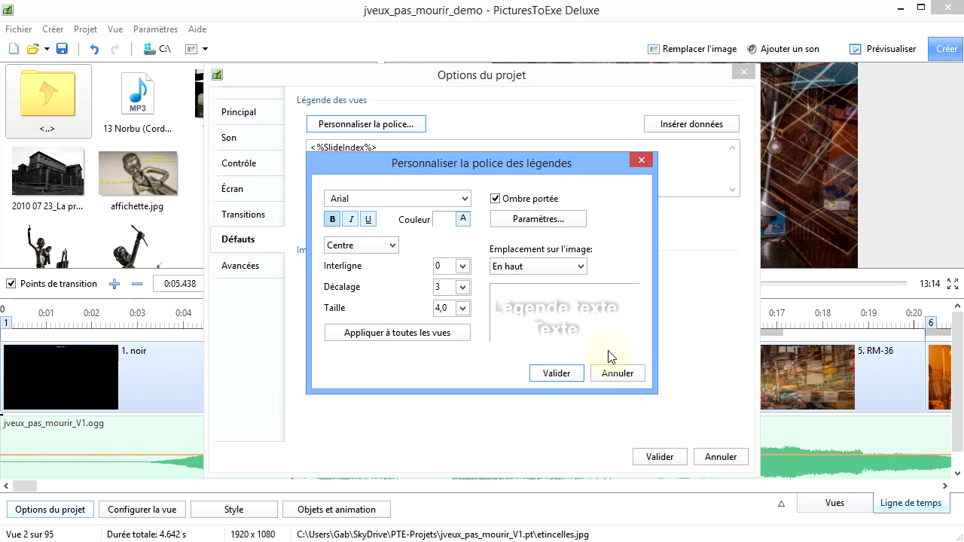
left_click(558, 374)
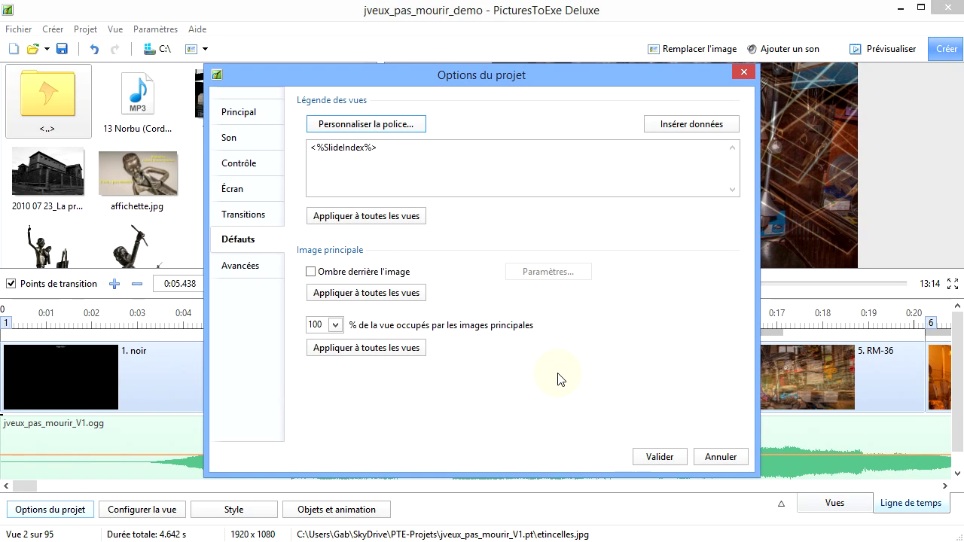
Apply the slide number caption to all slides and validate the project options
left_click(377, 222)
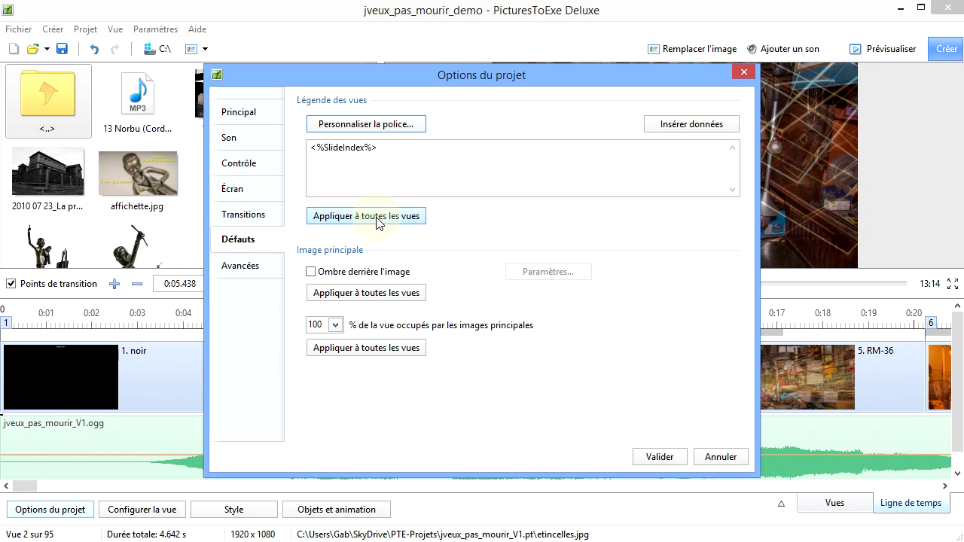
left_click(654, 457)
Check the number caption on slides 2 to 5 in the timeline, and return to slide 2
left_click(316, 393)
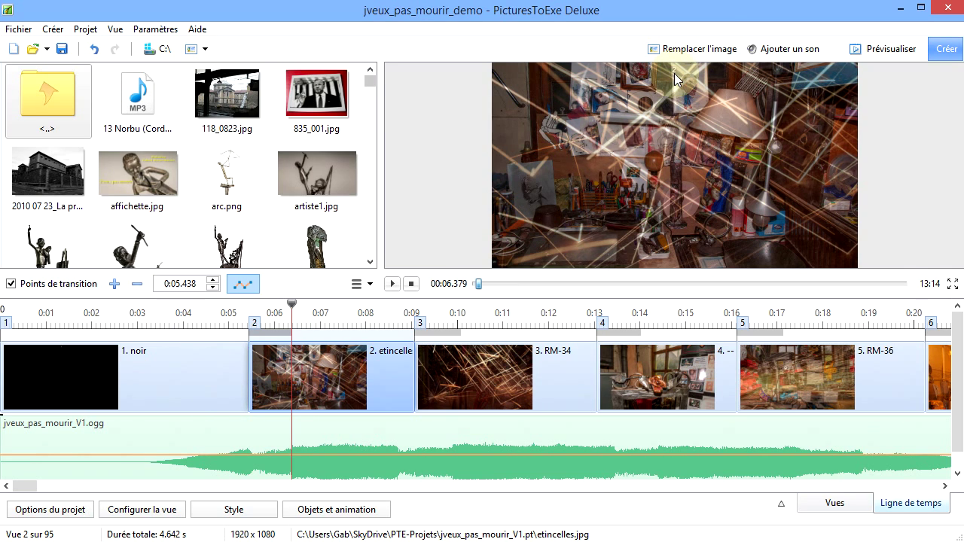
left_click(433, 365)
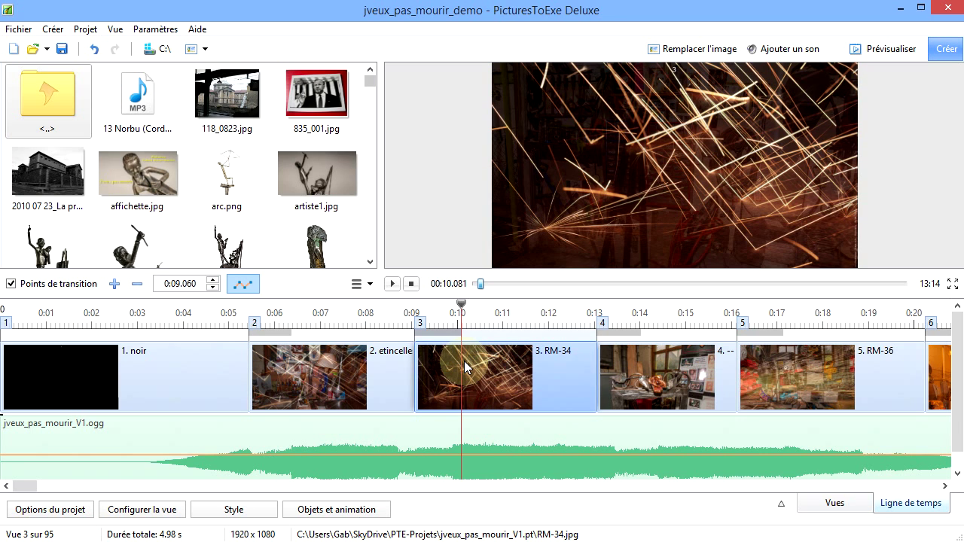
left_click(639, 386)
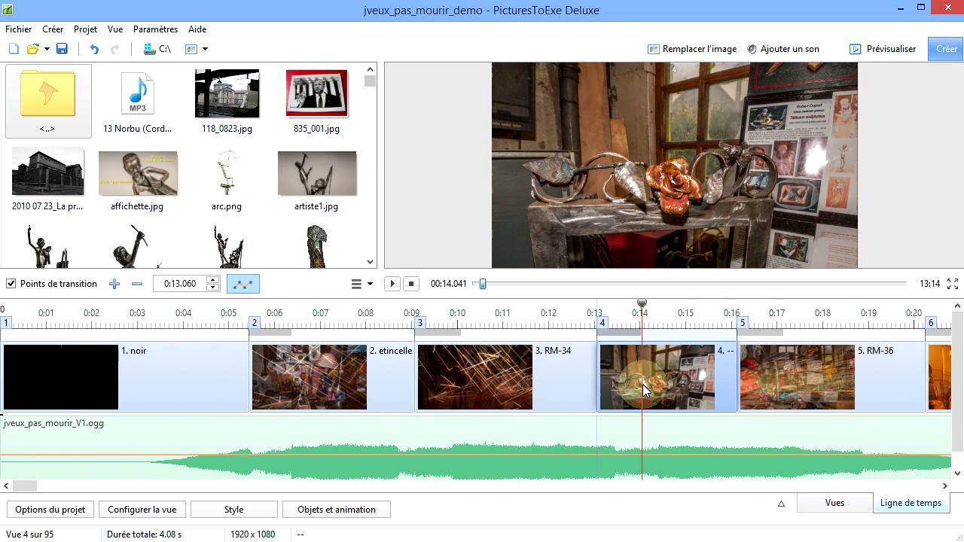
left_click(764, 395)
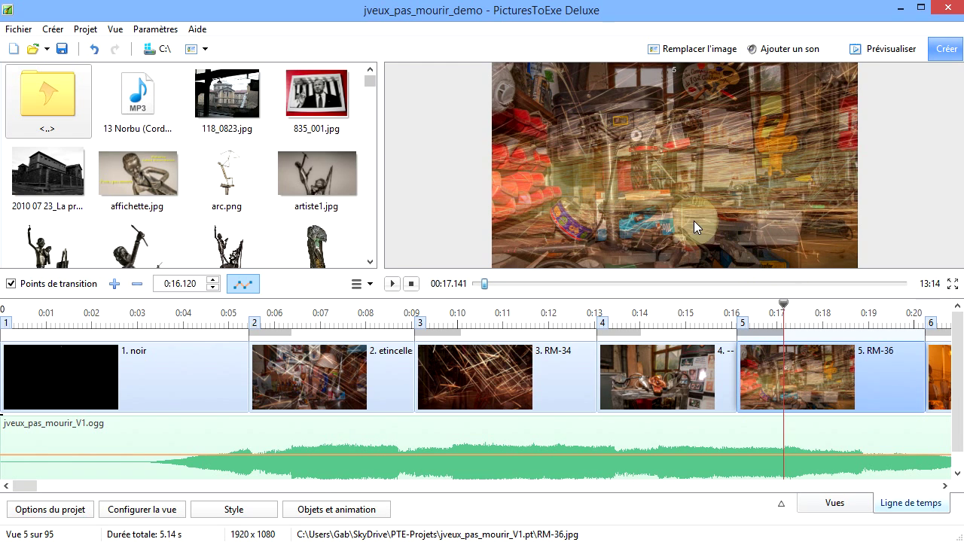
left_click(311, 379)
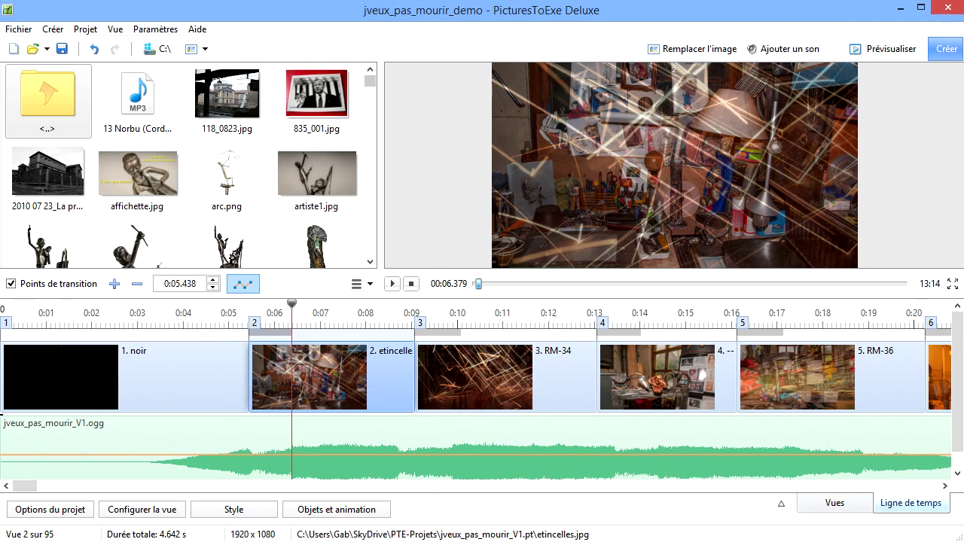
Preview the slideshow, pause on slide 4, step forward and back, resume playback, return to the first slide, and close the preview
left_click(893, 52)
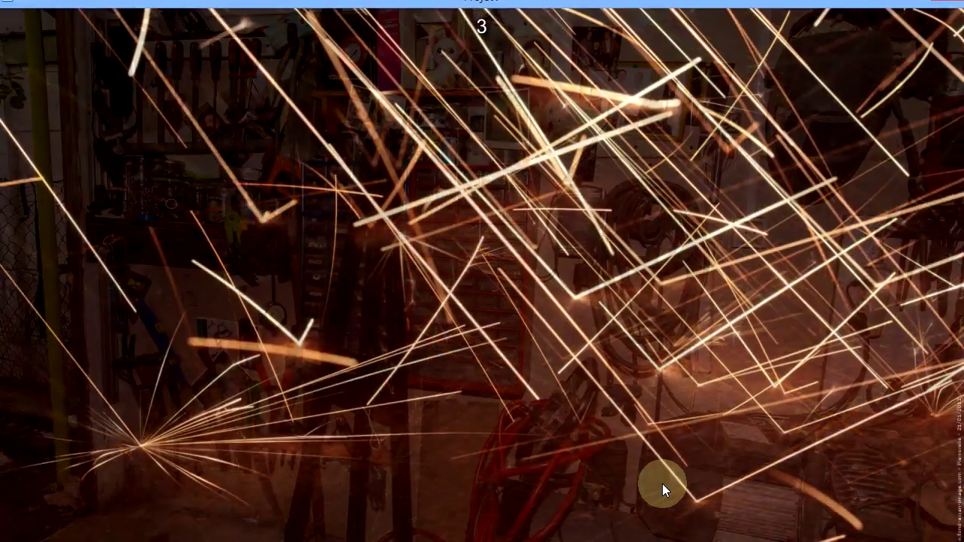
mouse_move(646, 392)
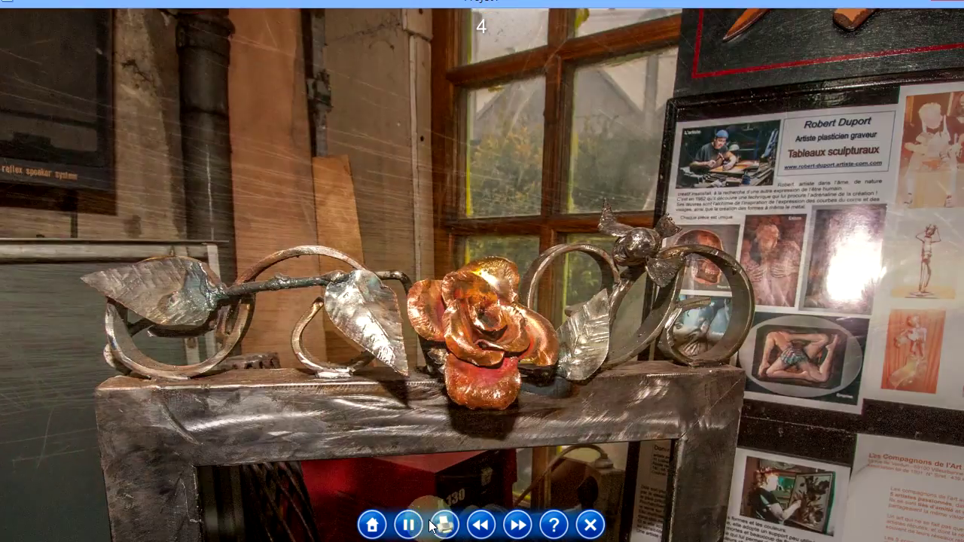
left_click(408, 527)
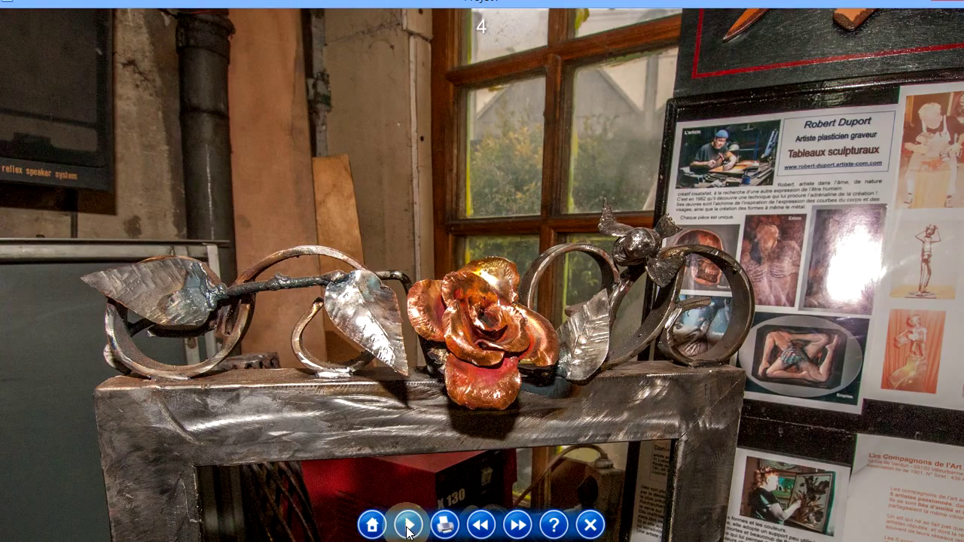
left_click(517, 526)
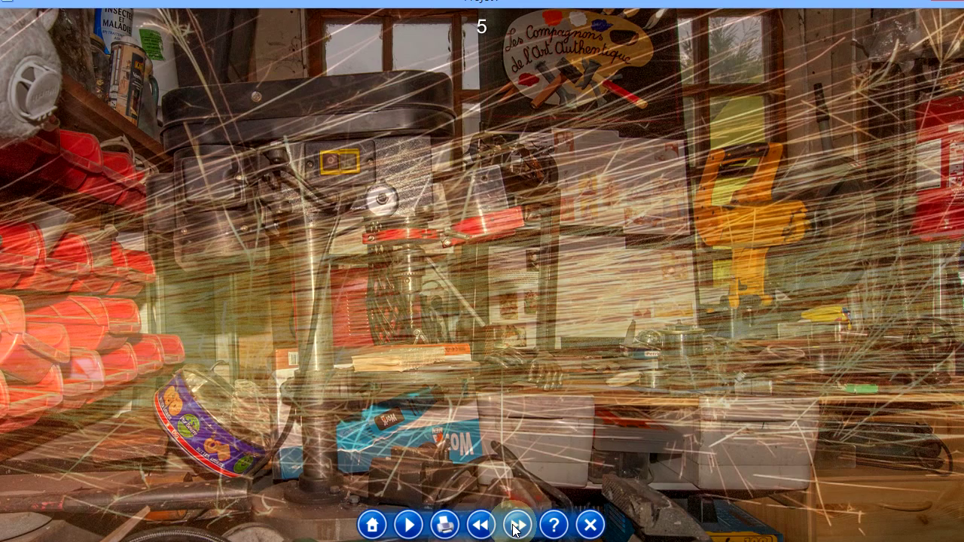
left_click(481, 526)
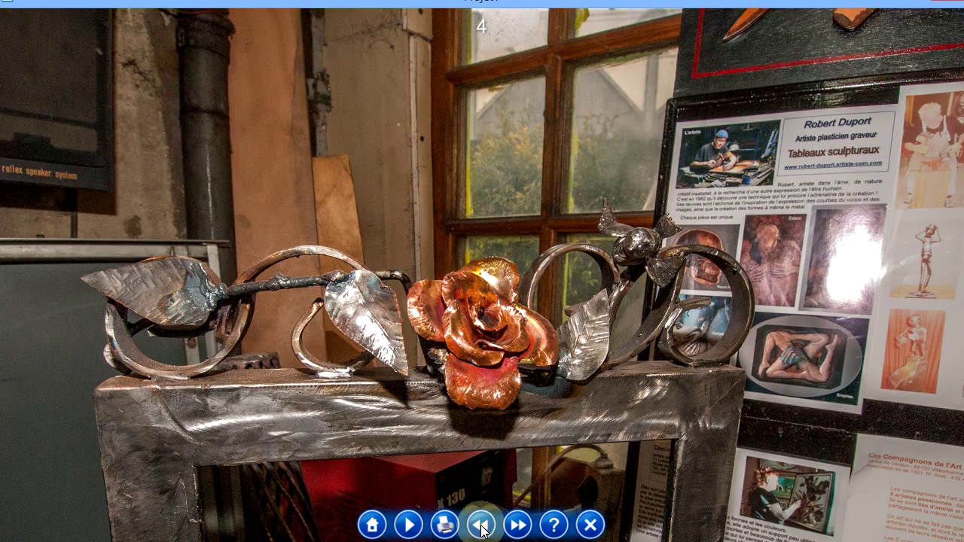
left_click(409, 526)
left_click(371, 524)
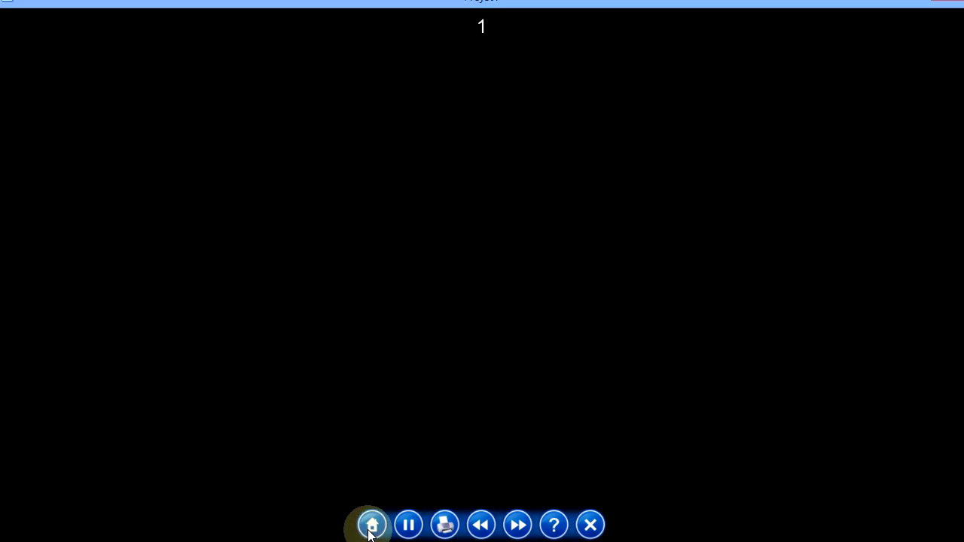
left_click(590, 526)
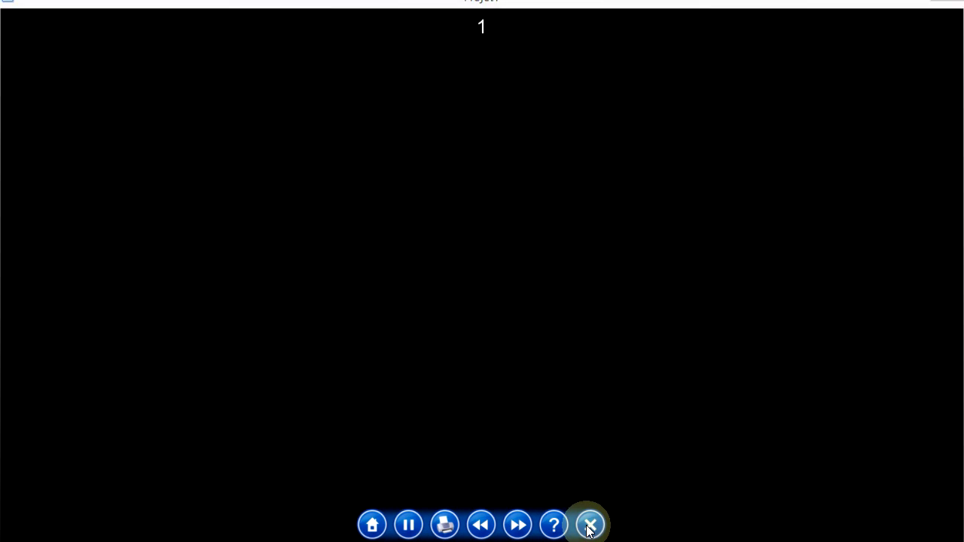